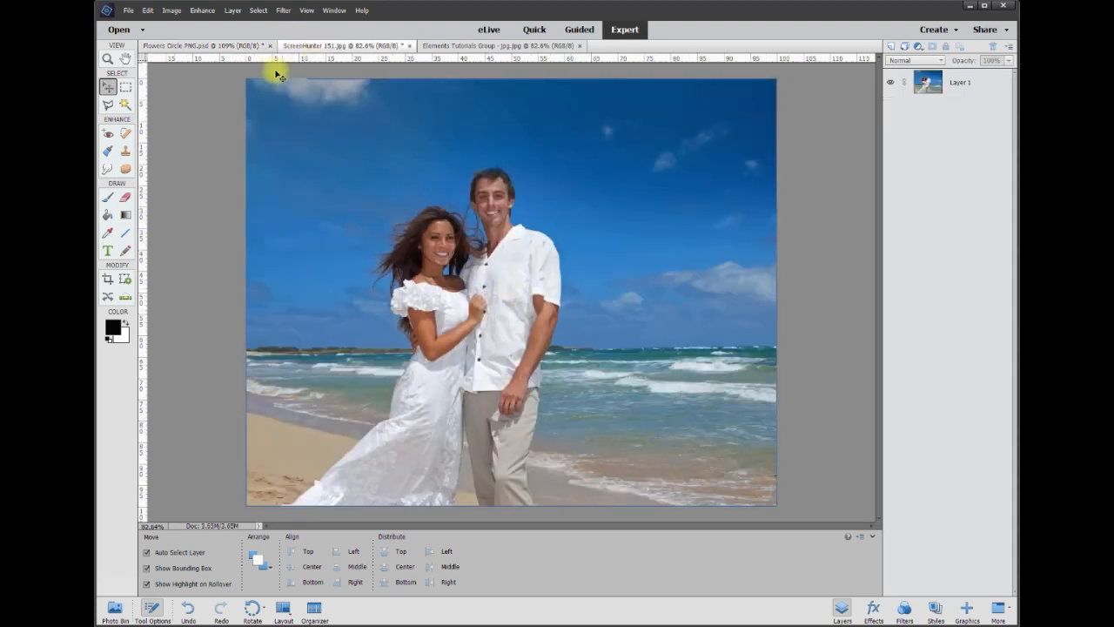
Check what each layer of the Flowers Circle document contains by toggling the visibility of Layer 0 and Layer 1.
{"action": "left_click", "coordinate": [249, 45]}
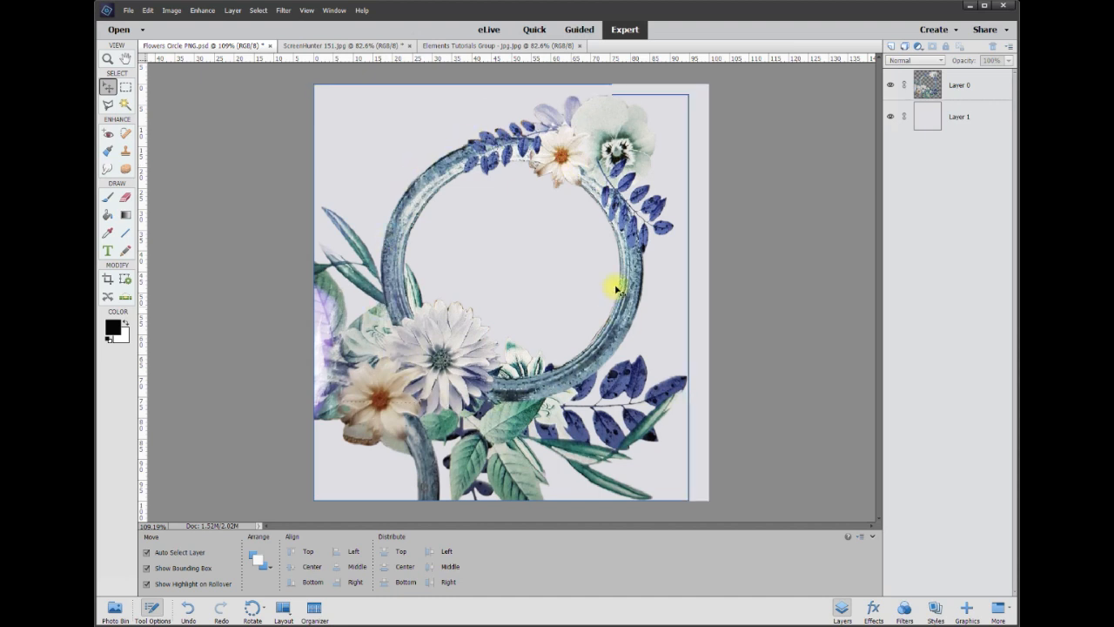
{"action": "left_click", "coordinate": [889, 85]}
{"action": "left_click", "coordinate": [888, 86]}
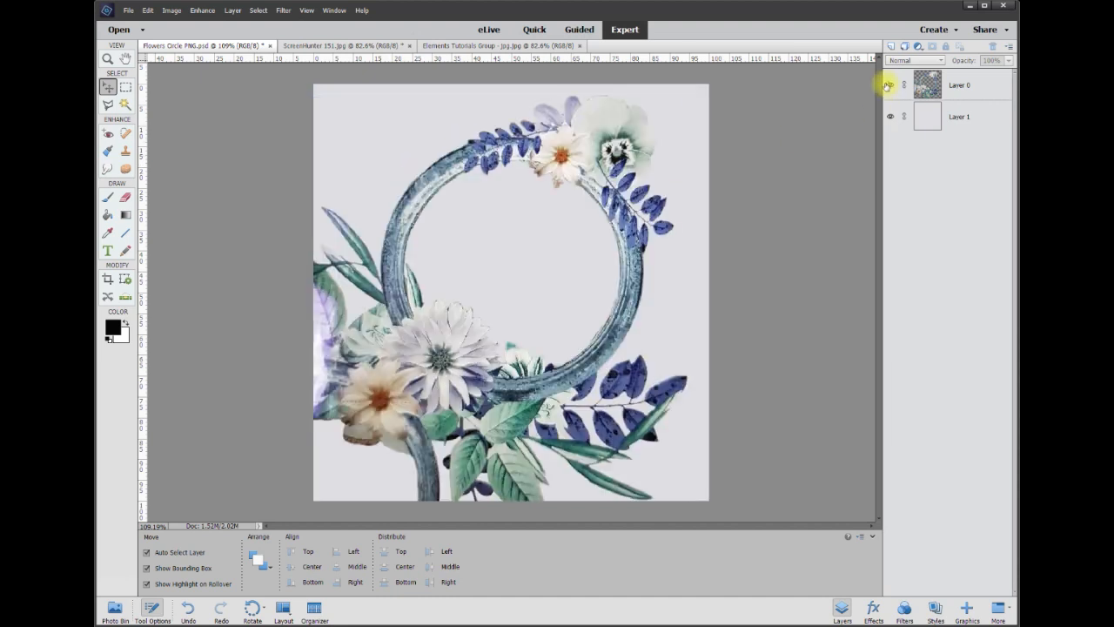
{"action": "left_click", "coordinate": [888, 86]}
{"action": "left_click", "coordinate": [889, 85]}
{"action": "left_click", "coordinate": [889, 116]}
{"action": "left_click", "coordinate": [889, 116]}
{"action": "left_click", "coordinate": [889, 116]}
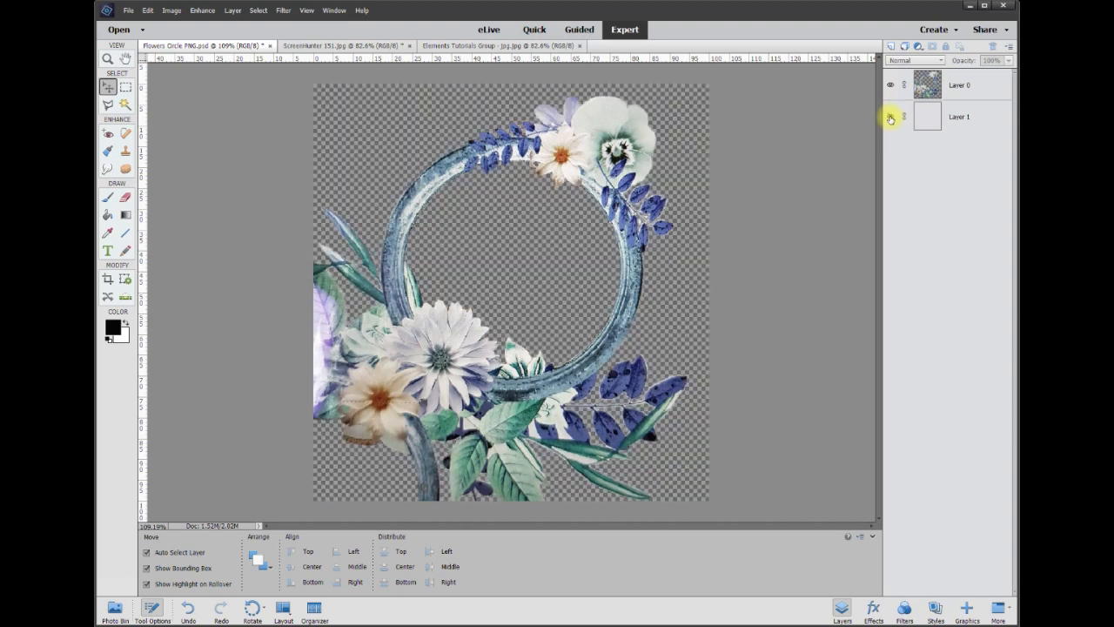
{"action": "left_click", "coordinate": [889, 116]}
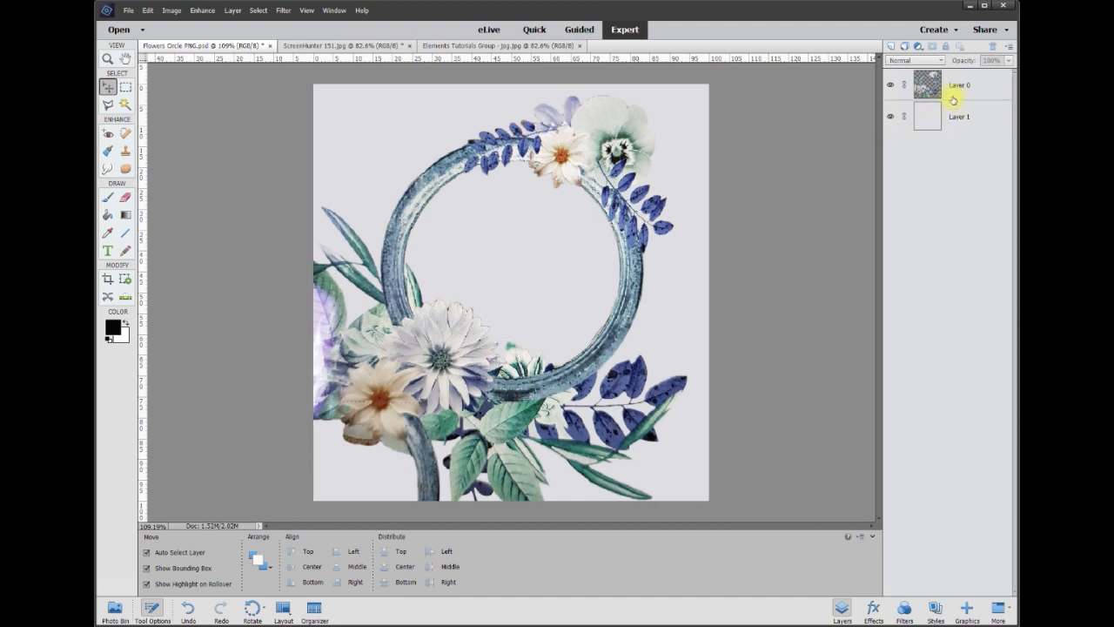
Copy the beach couple photo from ScreenHunter 151.jpg into the Flowers Circle PNG.psd document as a new layer.
{"action": "left_click", "coordinate": [368, 45]}
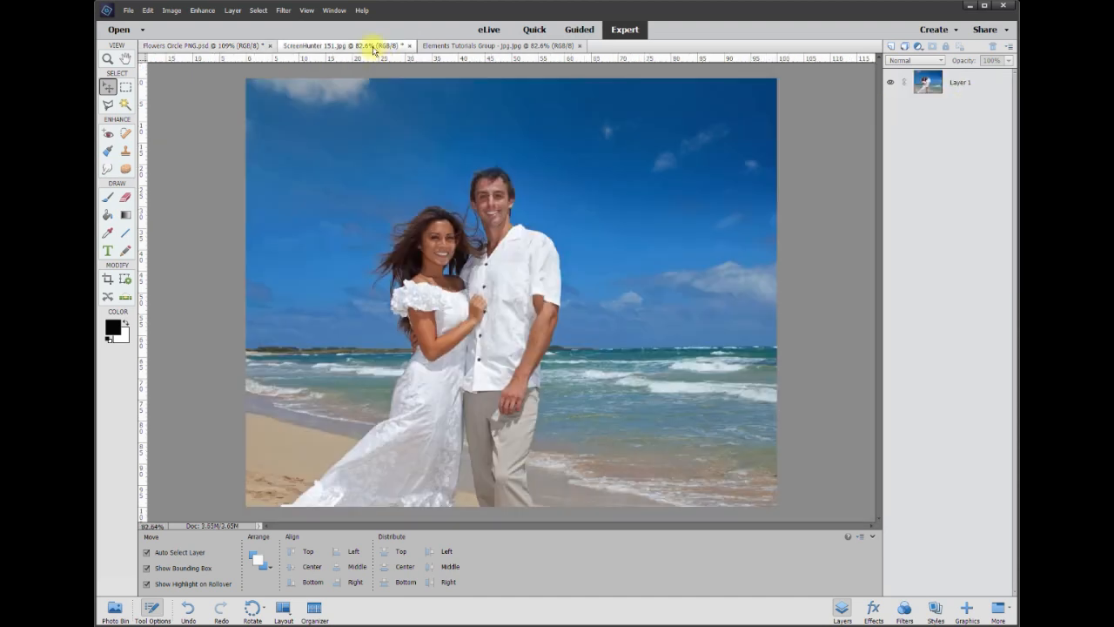
{"action": "mouse_move", "coordinate": [460, 206]}
{"action": "left_mouse_down"}
{"action": "mouse_move", "coordinate": [302, 144]}
{"action": "mouse_move", "coordinate": [231, 69]}
{"action": "mouse_move", "coordinate": [223, 45]}
{"action": "mouse_move", "coordinate": [464, 199]}
{"action": "left_mouse_up"}
{"action": "left_click_drag", "start_coordinate": [521, 230], "coordinate": [519, 227]}
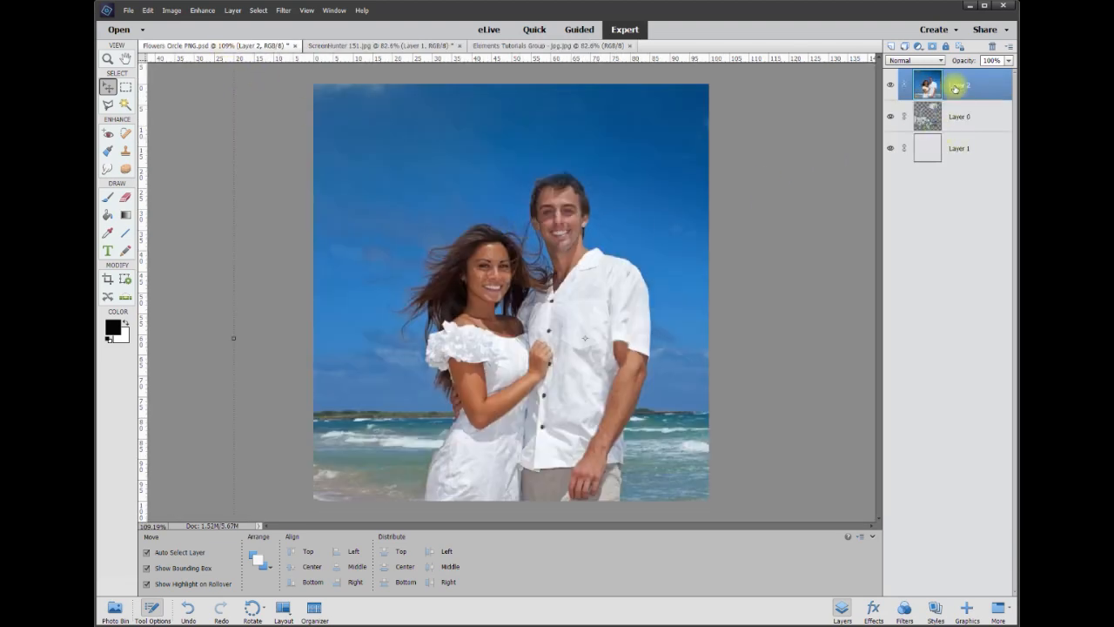
Move the couple photo's Layer 2 beneath the flower frame's Layer 0 in the layer stack.
{"action": "left_click_drag", "start_coordinate": [923, 85], "coordinate": [967, 89]}
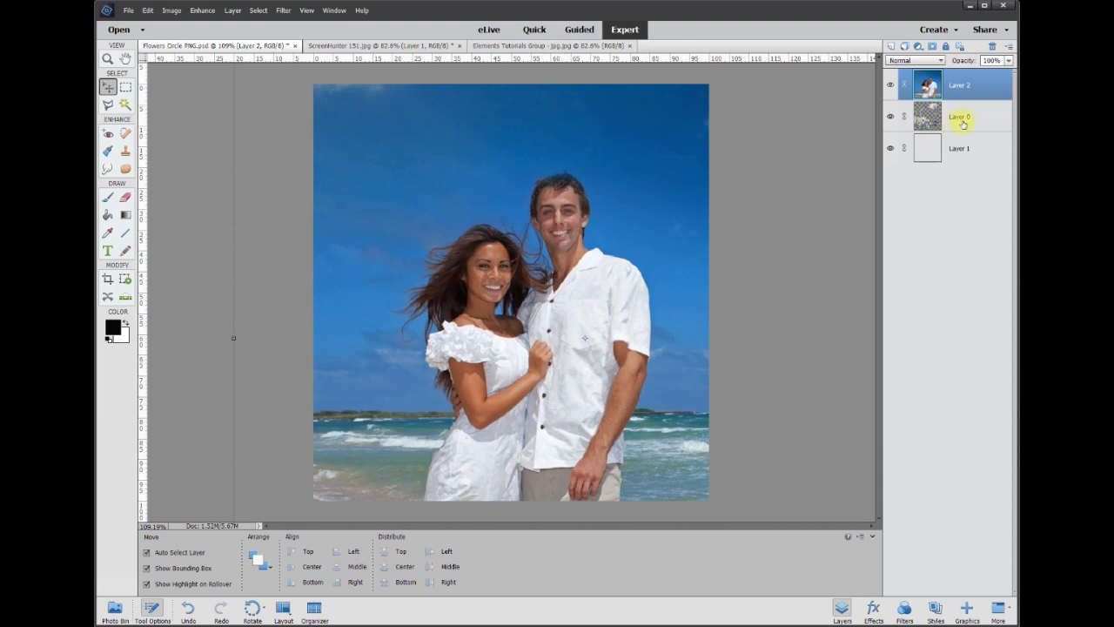
{"action": "left_click", "coordinate": [961, 114]}
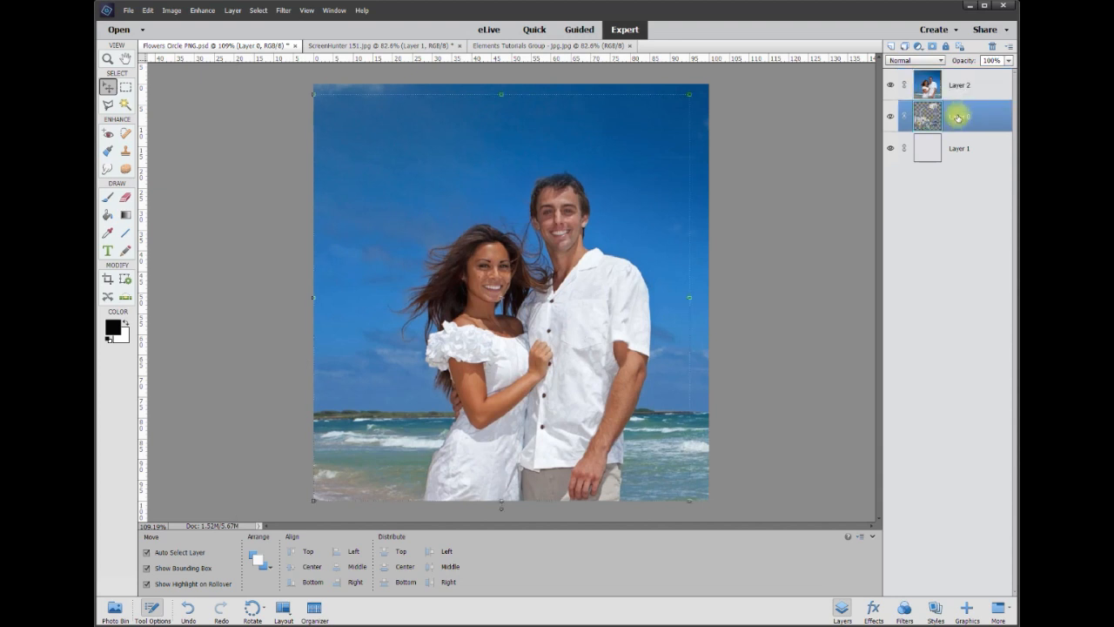
{"action": "left_click", "coordinate": [958, 88]}
{"action": "left_click_drag", "start_coordinate": [955, 84], "coordinate": [958, 131]}
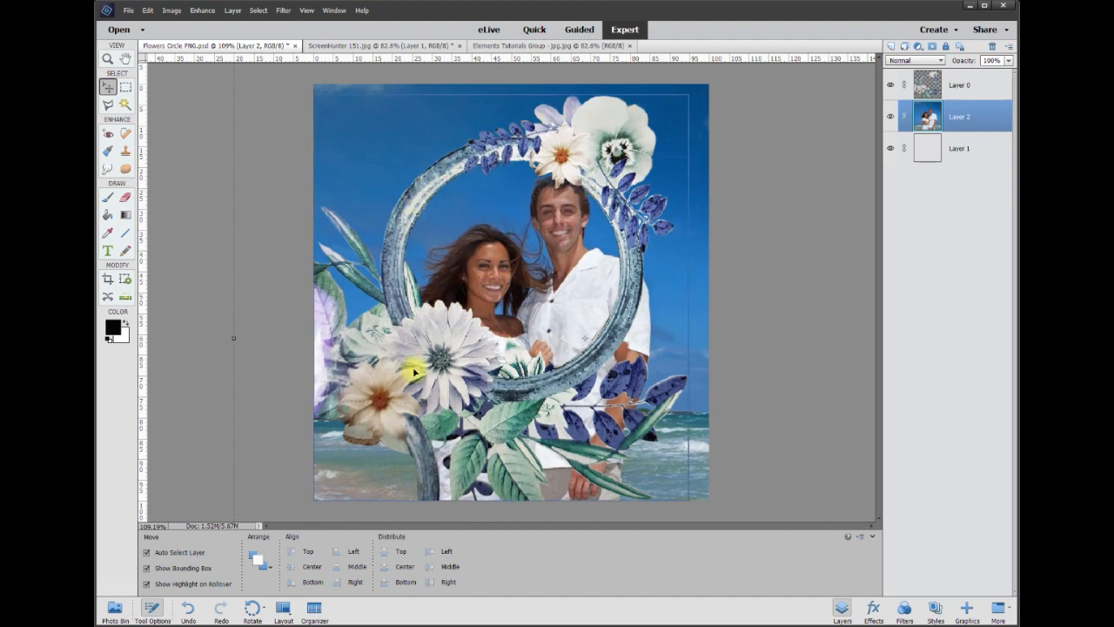
Lock the plain background Layer 1 and the flower frame Layer 0, leaving the photo layer unlocked.
{"action": "left_click", "coordinate": [960, 153]}
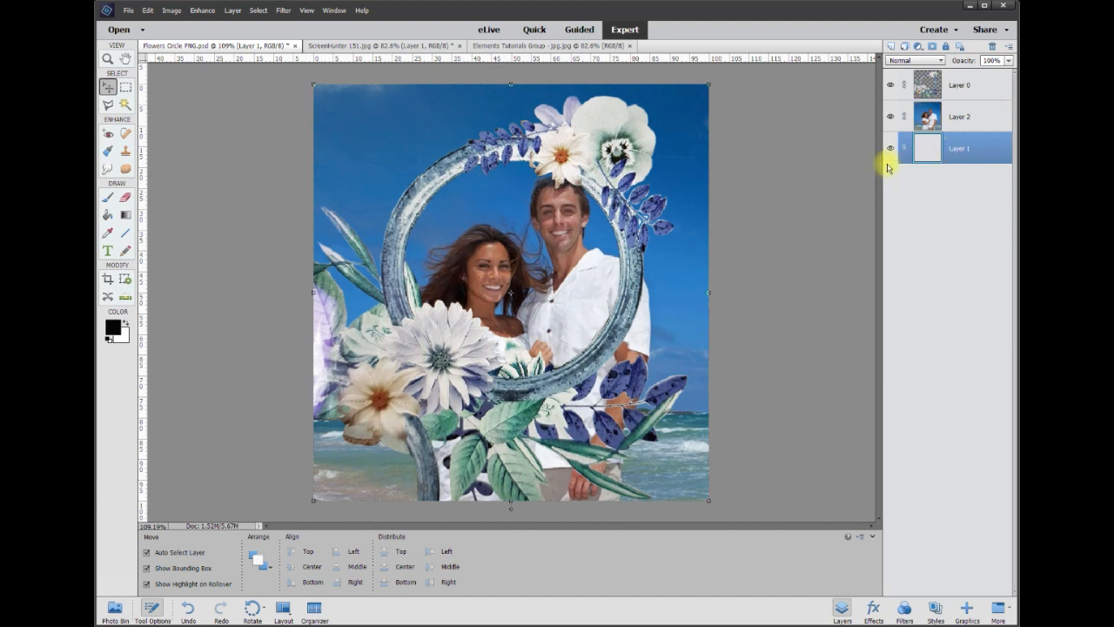
{"action": "left_click", "coordinate": [946, 48]}
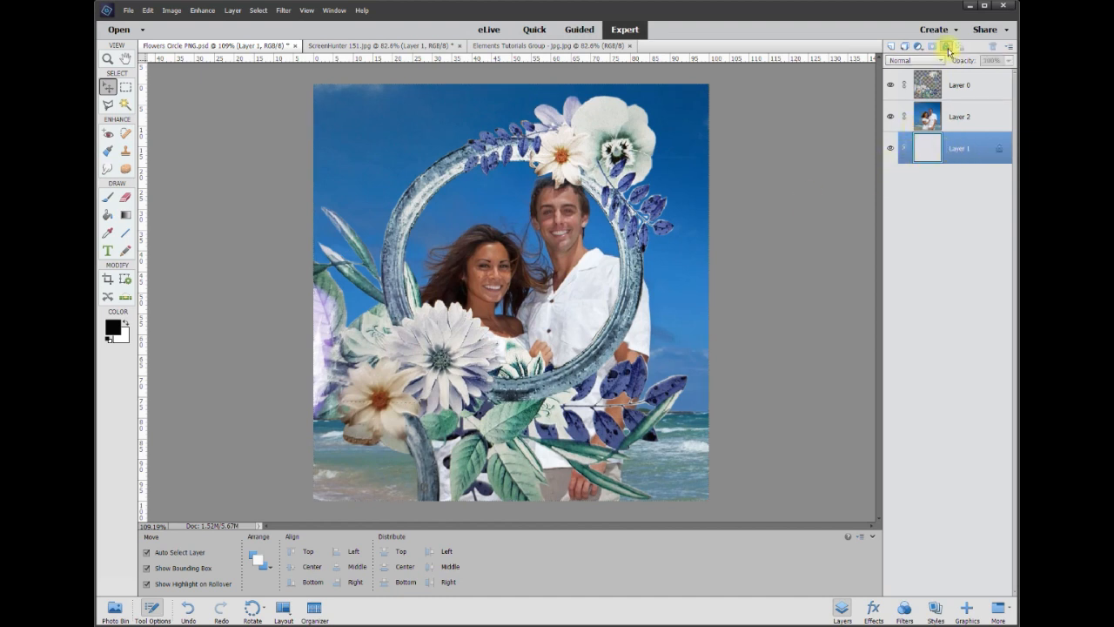
{"action": "left_click", "coordinate": [890, 85]}
{"action": "left_click", "coordinate": [892, 86]}
{"action": "left_click", "coordinate": [892, 86]}
{"action": "left_click", "coordinate": [892, 86]}
{"action": "left_click", "coordinate": [892, 86]}
{"action": "left_click", "coordinate": [892, 86]}
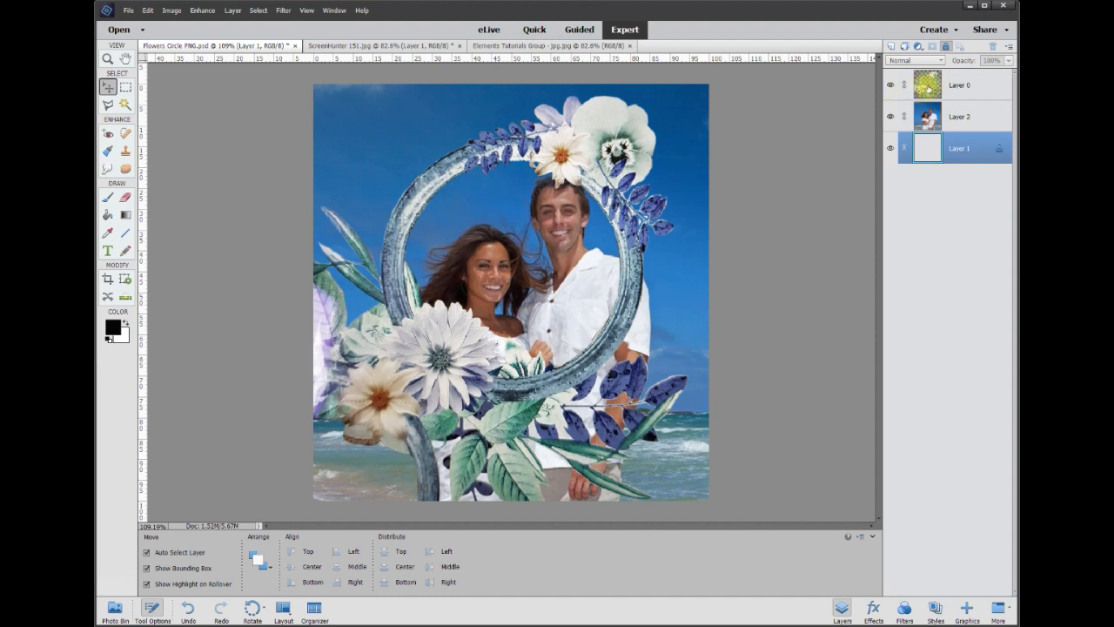
{"action": "left_click", "coordinate": [975, 86]}
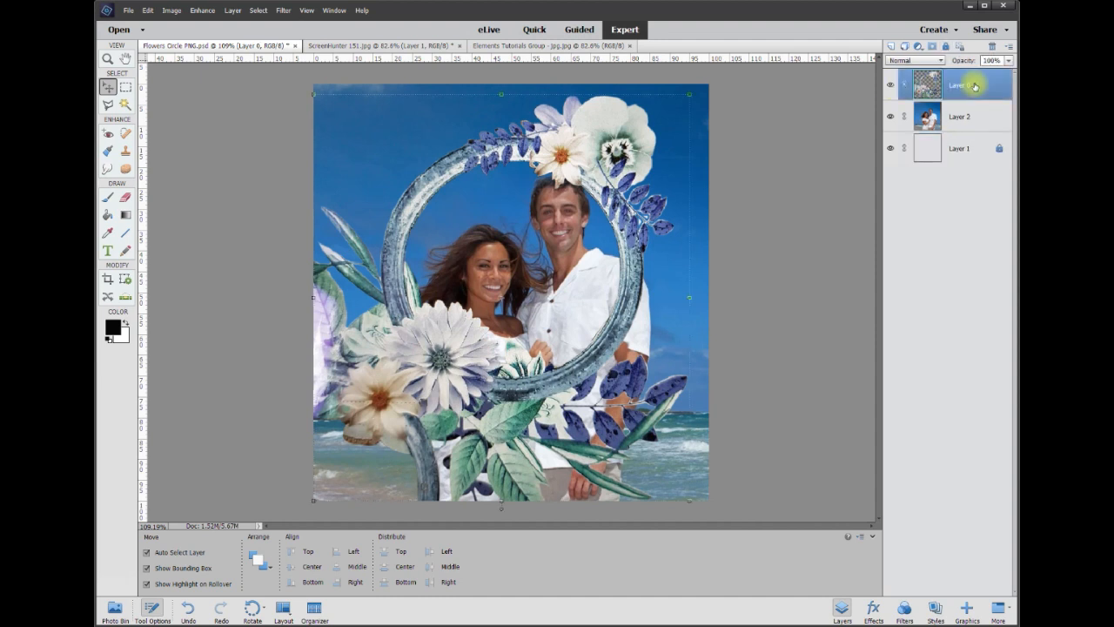
{"action": "left_click", "coordinate": [949, 47]}
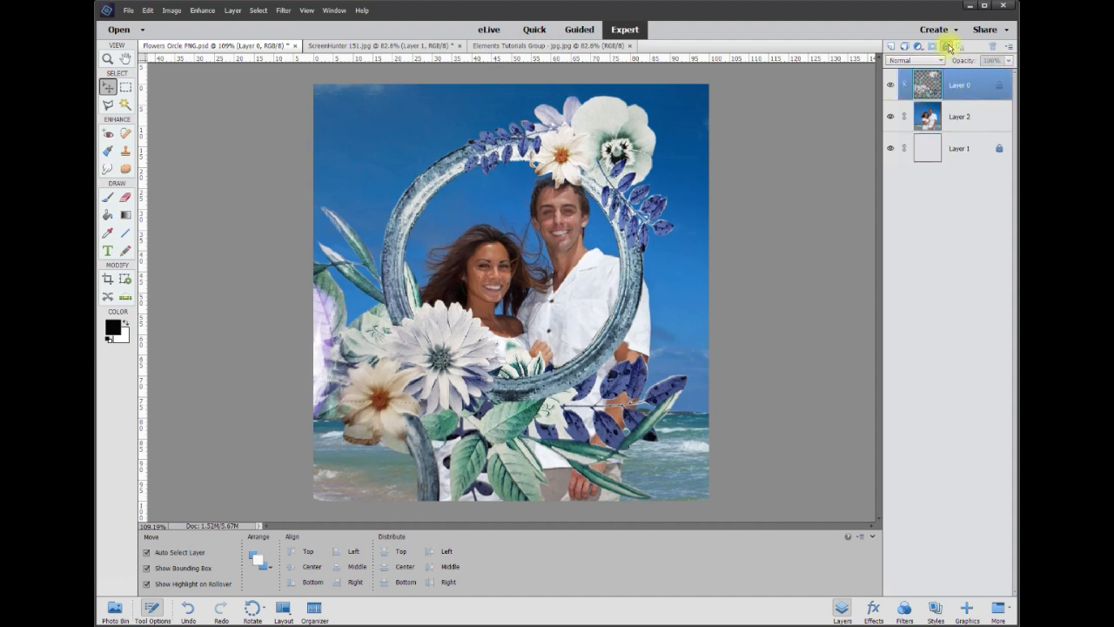
Scale the couple photo on Layer 2 proportionally to about 61.33% and move it behind the circular frame.
{"action": "left_click", "coordinate": [560, 241]}
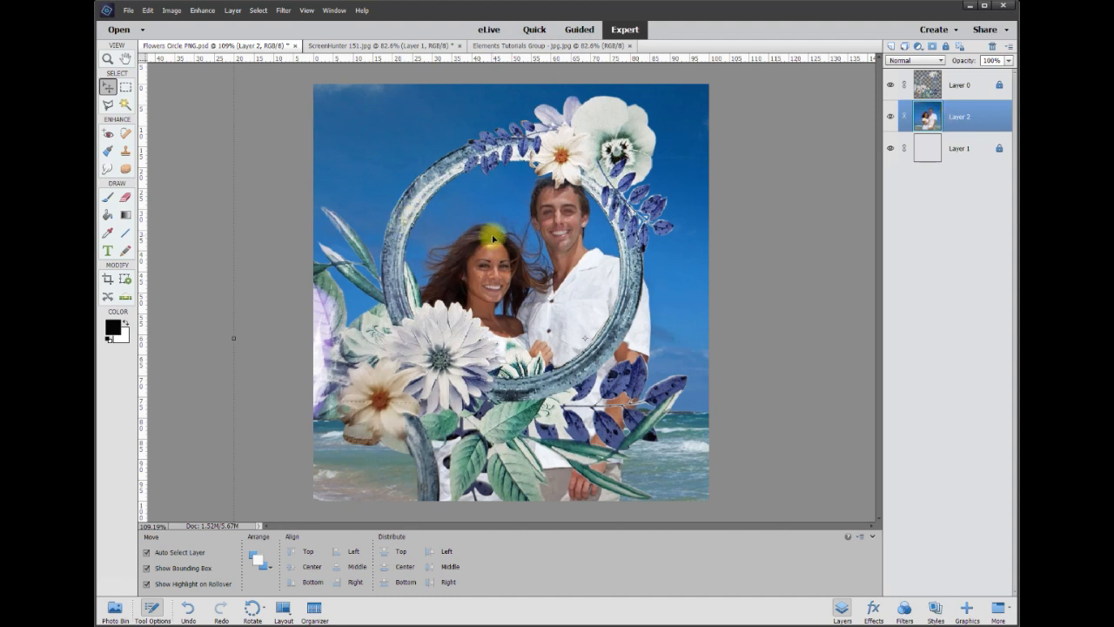
{"action": "scroll", "coordinate": [506, 238], "scroll_direction": "down", "scroll_amount": 2}
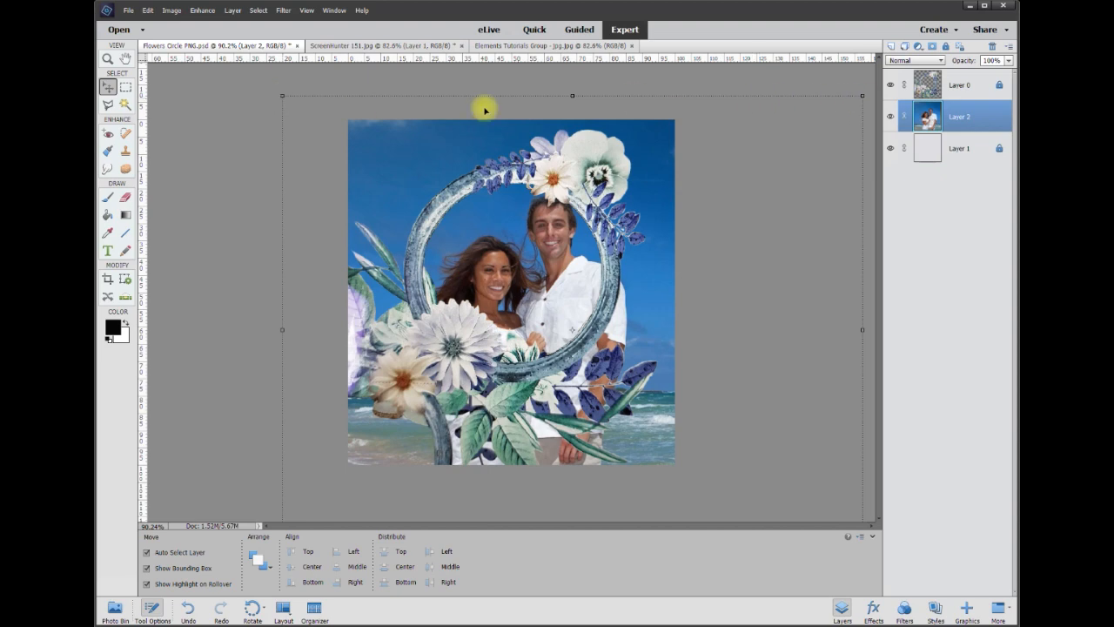
{"action": "left_click_drag", "start_coordinate": [283, 99], "coordinate": [463, 262]}
{"action": "left_click_drag", "start_coordinate": [579, 323], "coordinate": [478, 225]}
{"action": "scroll", "coordinate": [497, 261], "scroll_direction": "down", "scroll_amount": 1}
{"action": "scroll", "coordinate": [497, 265], "scroll_direction": "up", "scroll_amount": 2}
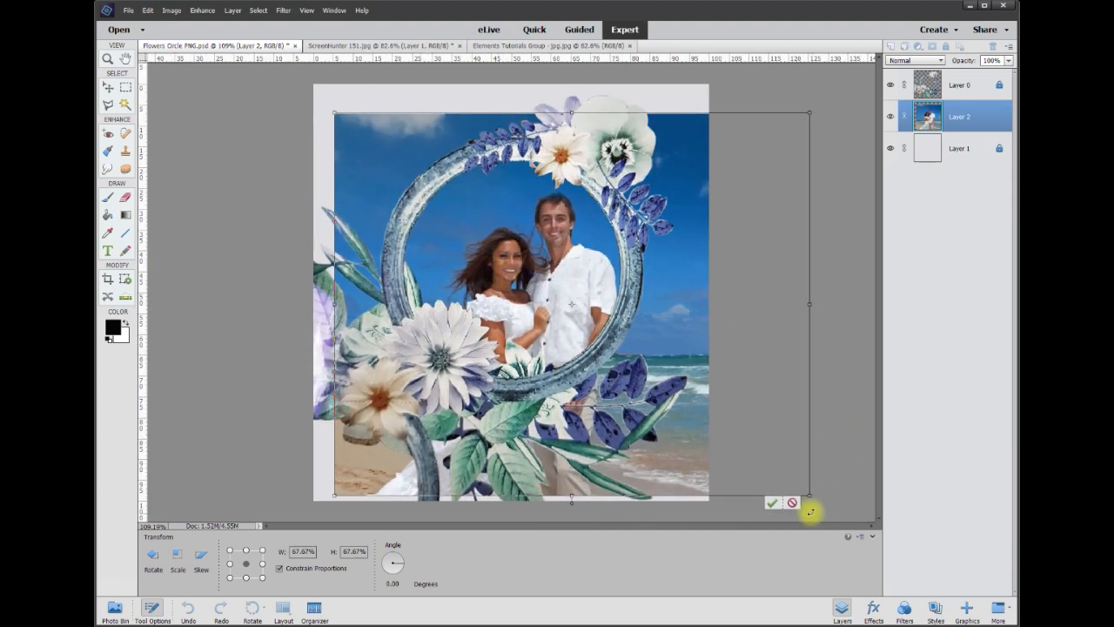
{"action": "left_click_drag", "start_coordinate": [808, 496], "coordinate": [608, 381]}
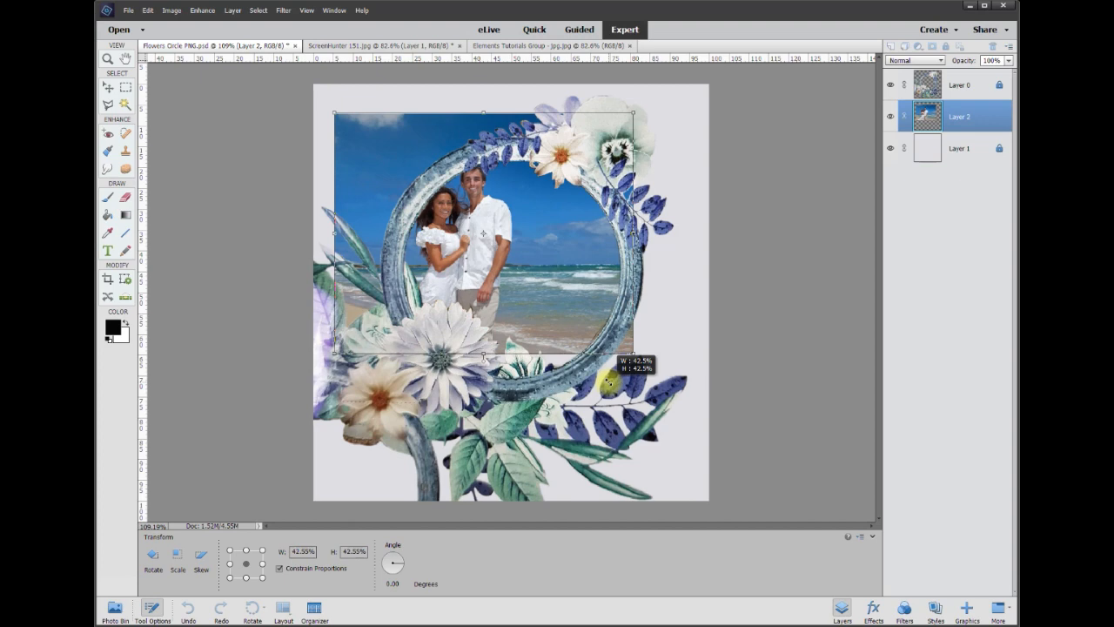
{"action": "left_click_drag", "start_coordinate": [609, 381], "coordinate": [715, 513]}
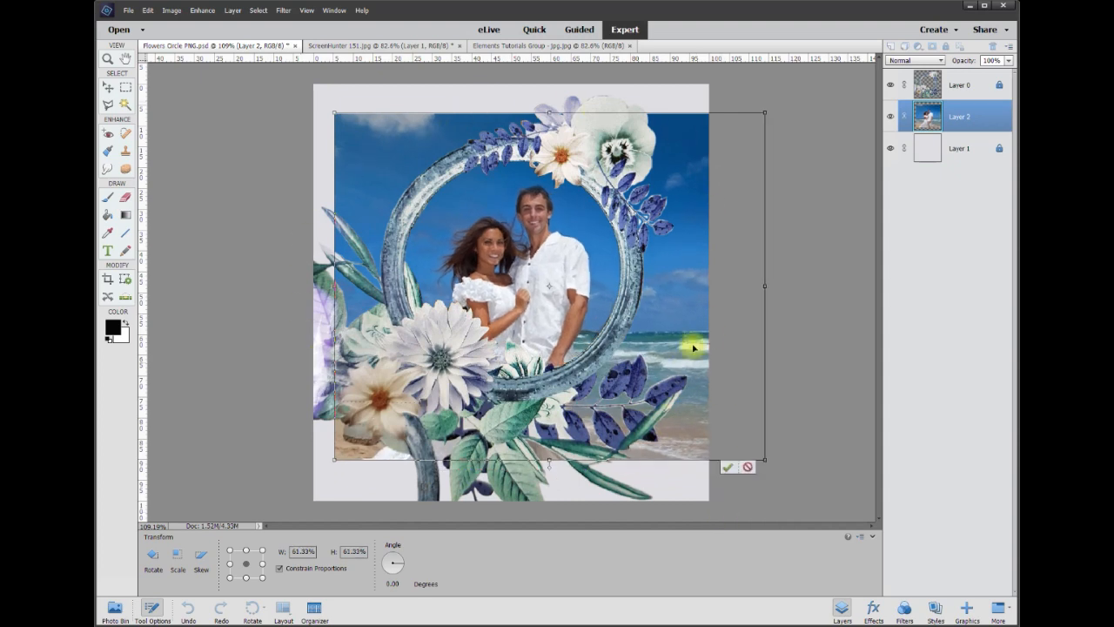
{"action": "left_click", "coordinate": [731, 471]}
Scale the photo proportionally to a further 67.92% and position the couple inside the circle with the photo covering its opening.
{"action": "left_click_drag", "start_coordinate": [672, 302], "coordinate": [688, 285]}
{"action": "left_click_drag", "start_coordinate": [782, 95], "coordinate": [690, 167]}
{"action": "left_click_drag", "start_coordinate": [557, 291], "coordinate": [586, 236]}
{"action": "left_click_drag", "start_coordinate": [378, 389], "coordinate": [418, 352]}
{"action": "left_click_drag", "start_coordinate": [501, 292], "coordinate": [483, 307]}
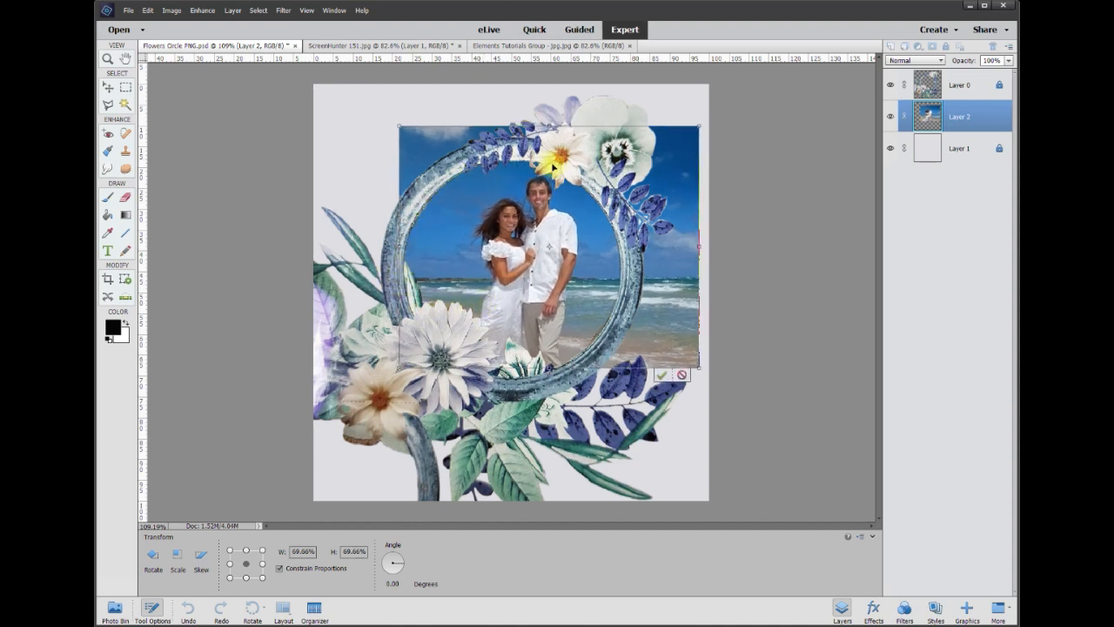
{"action": "left_click_drag", "start_coordinate": [583, 281], "coordinate": [579, 280]}
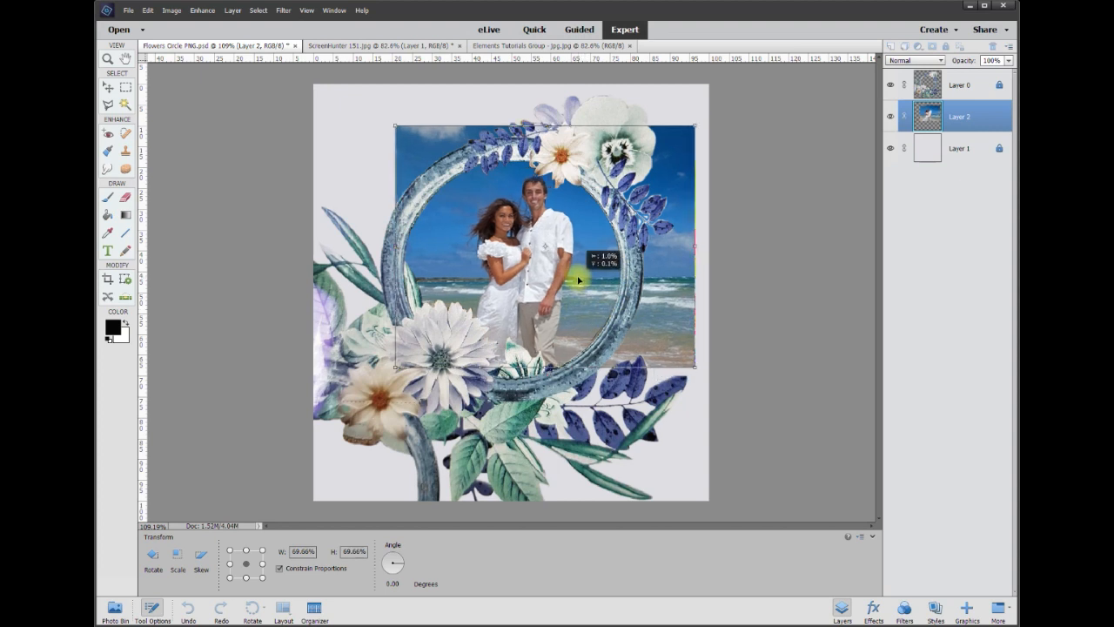
{"action": "left_click_drag", "start_coordinate": [694, 127], "coordinate": [688, 131]}
{"action": "left_click_drag", "start_coordinate": [546, 243], "coordinate": [544, 244]}
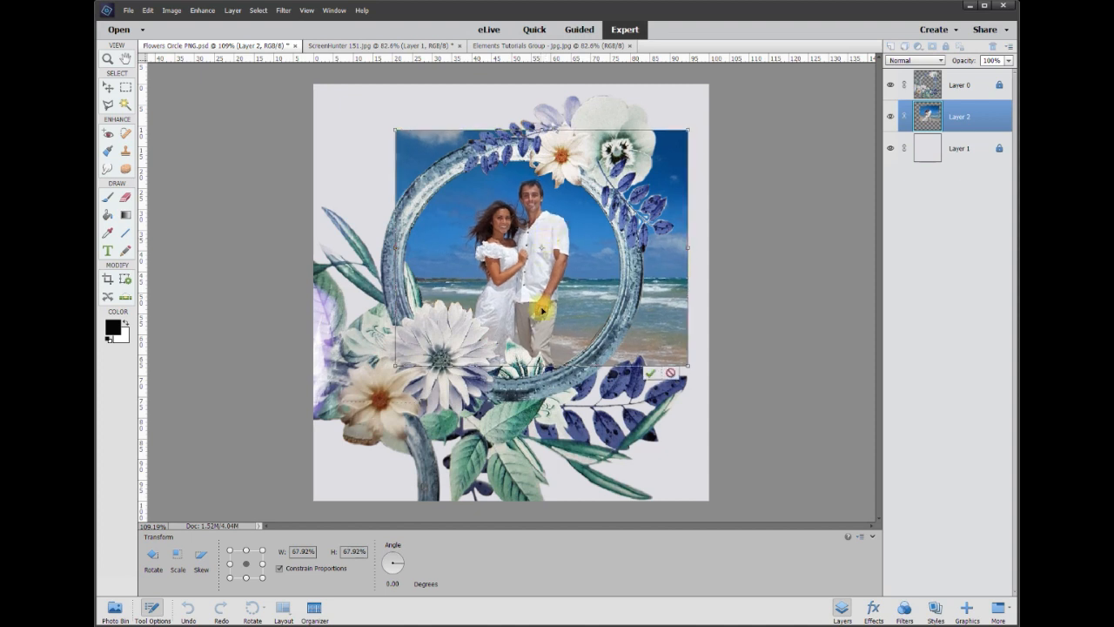
{"action": "left_click", "coordinate": [649, 374]}
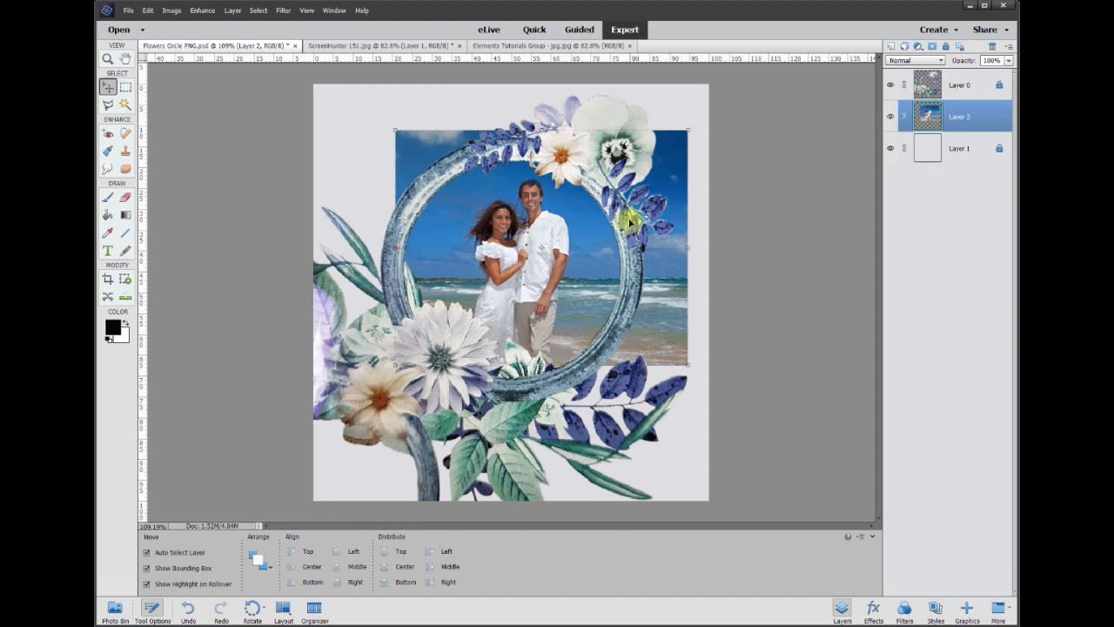
{"action": "mouse_move", "coordinate": [555, 265]}
{"action": "left_mouse_down"}
{"action": "mouse_move", "coordinate": [550, 252]}
{"action": "mouse_move", "coordinate": [556, 270]}
{"action": "left_mouse_up"}
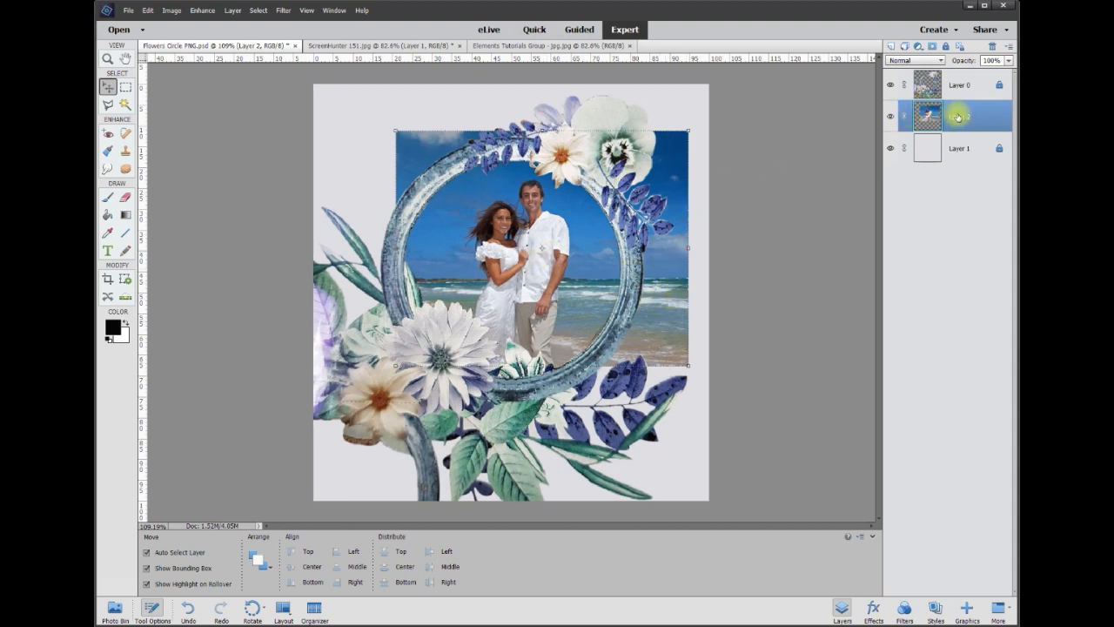
Draw a Polygonal Lasso selection along the circular frame's band around the couple, with Layer 2 active and no feather.
{"action": "left_click", "coordinate": [891, 116]}
{"action": "left_click", "coordinate": [891, 116]}
{"action": "left_click", "coordinate": [891, 117]}
{"action": "left_click", "coordinate": [891, 116]}
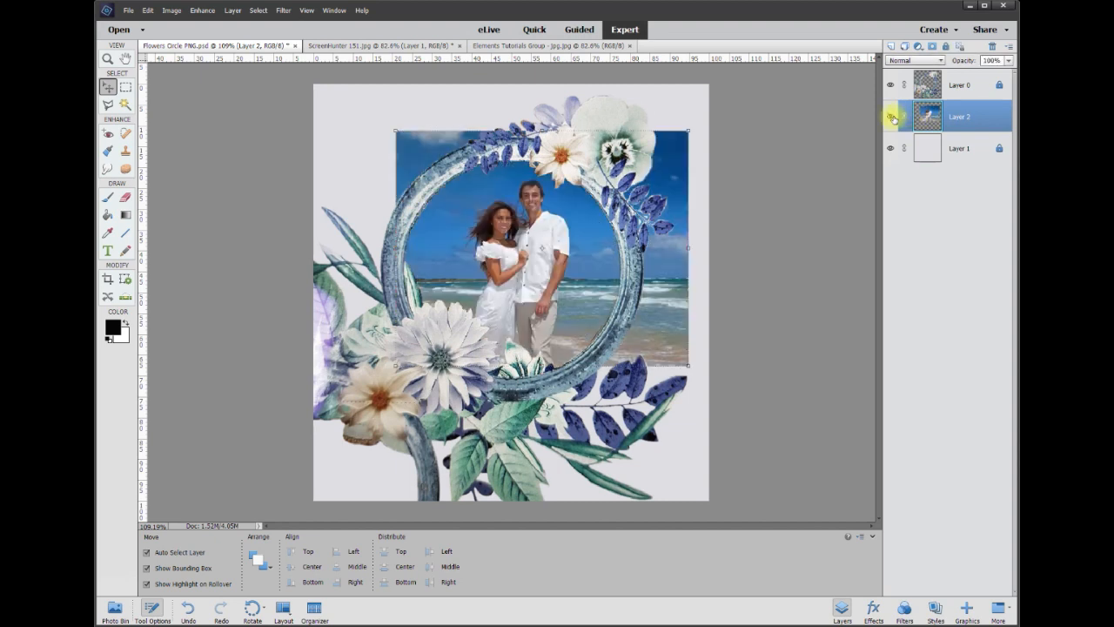
{"action": "scroll", "coordinate": [633, 215], "scroll_direction": "up", "scroll_amount": 1}
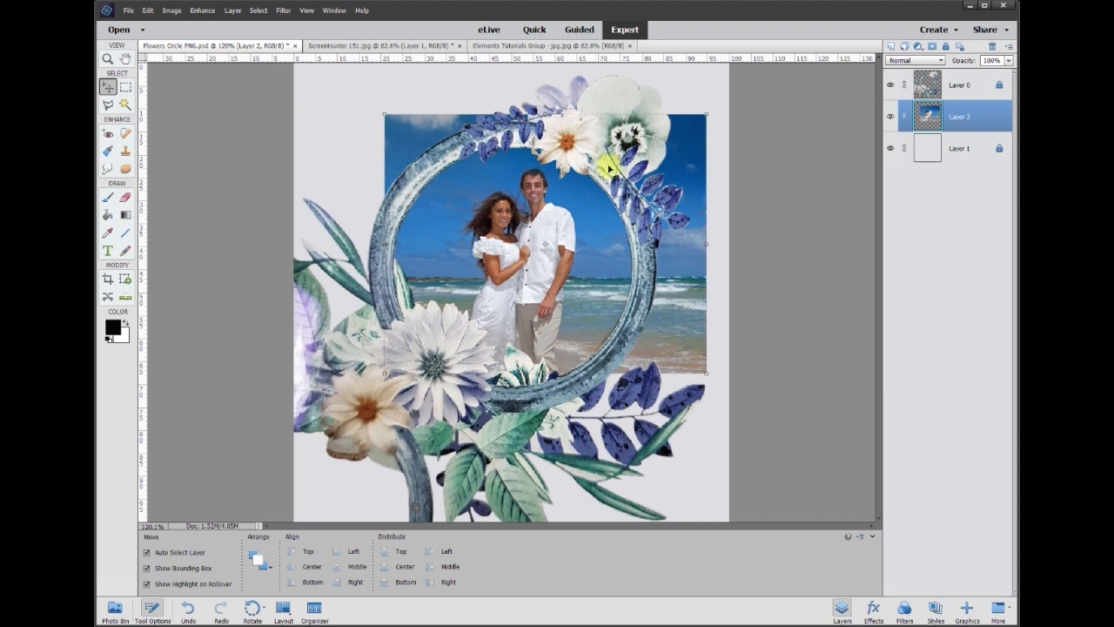
{"action": "left_click", "coordinate": [107, 105]}
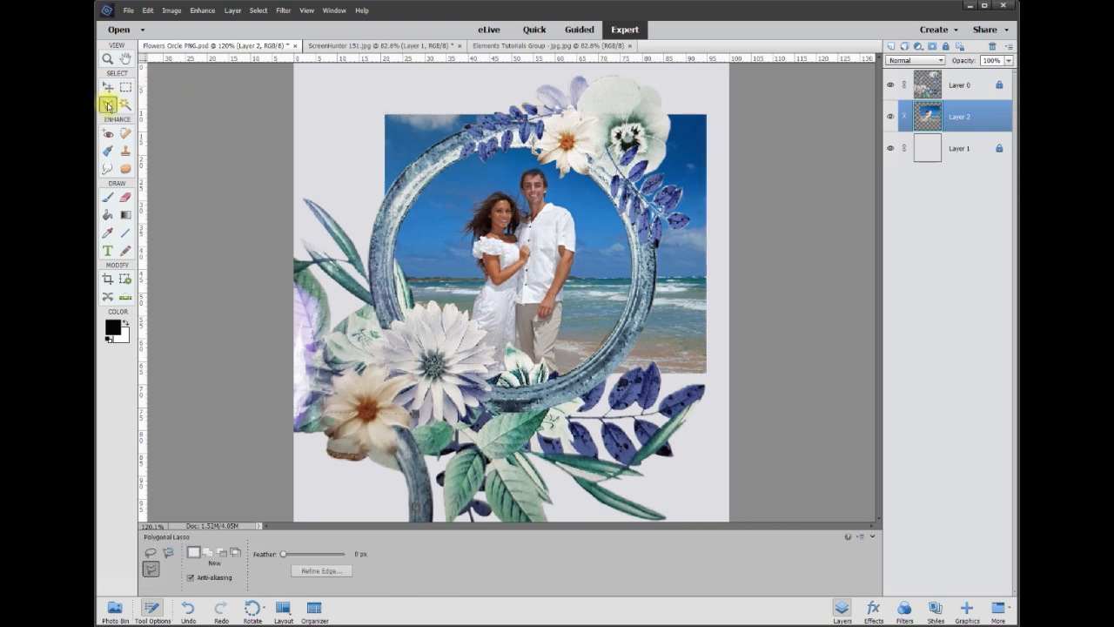
{"action": "left_click", "coordinate": [150, 570]}
{"action": "left_click", "coordinate": [151, 554]}
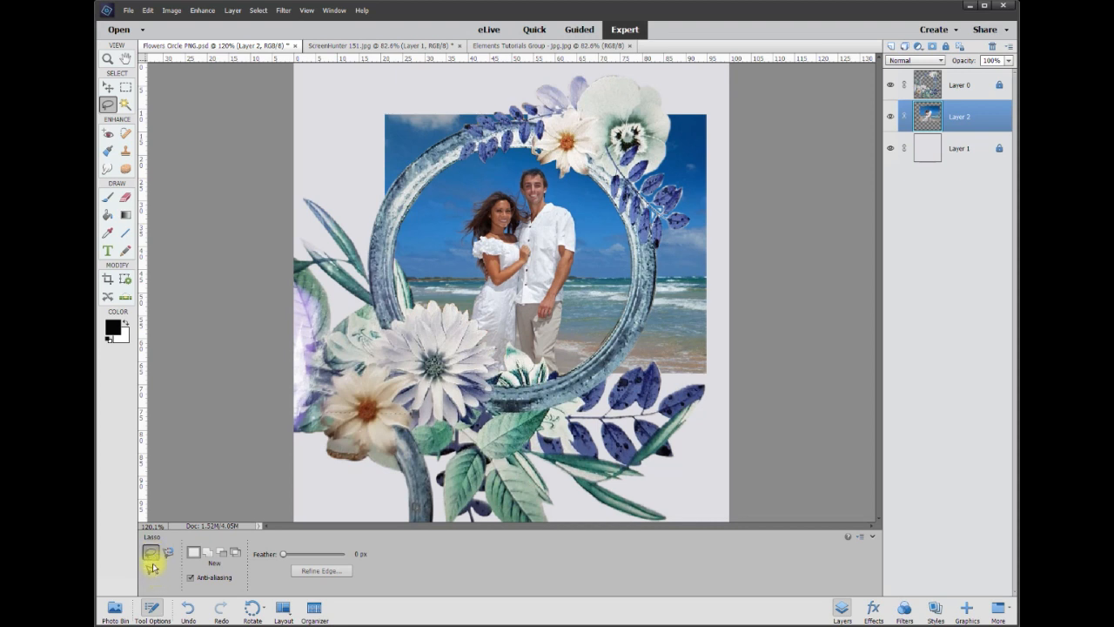
{"action": "left_click", "coordinate": [152, 569]}
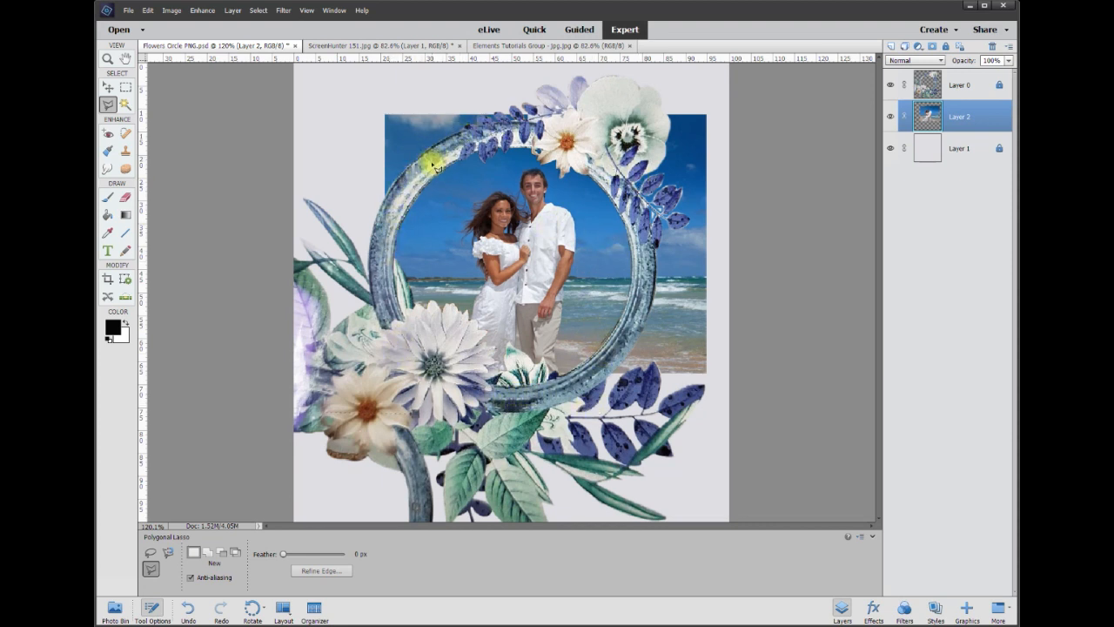
{"action": "left_click", "coordinate": [384, 189]}
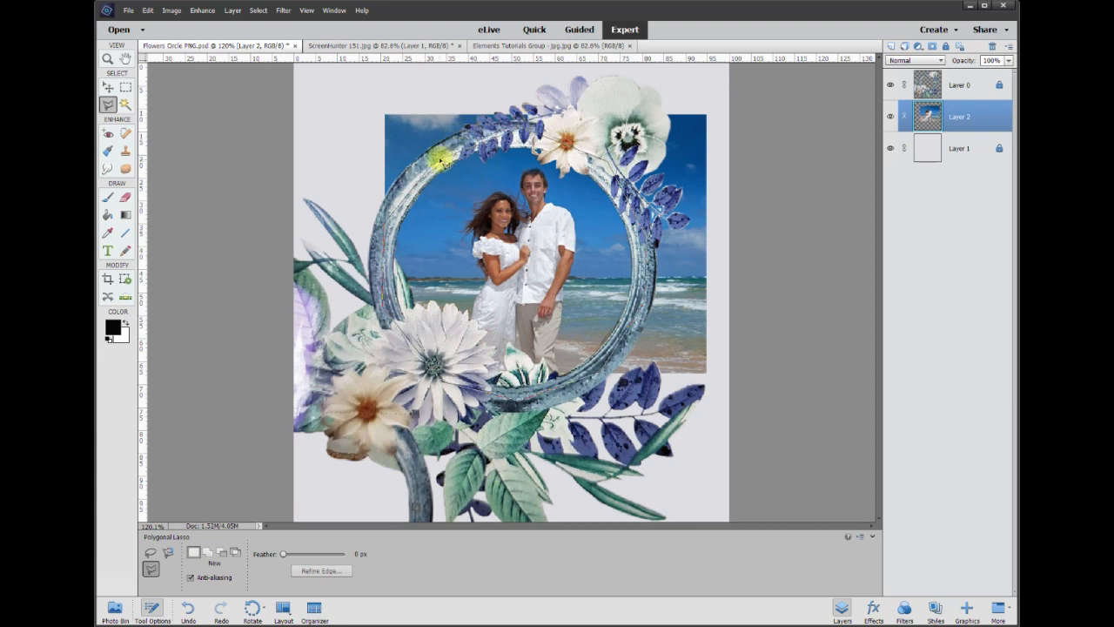
{"action": "left_click", "coordinate": [450, 150]}
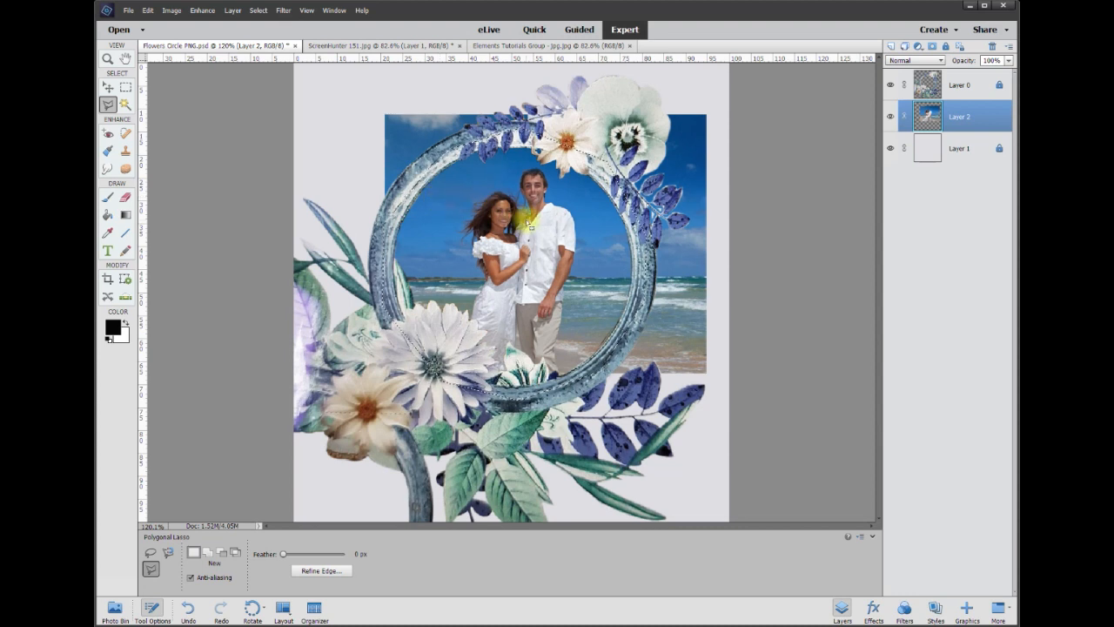
Invert the selection, delete the photo area outside the circular frame on Layer 2, and deselect.
{"action": "right_click", "coordinate": [518, 250]}
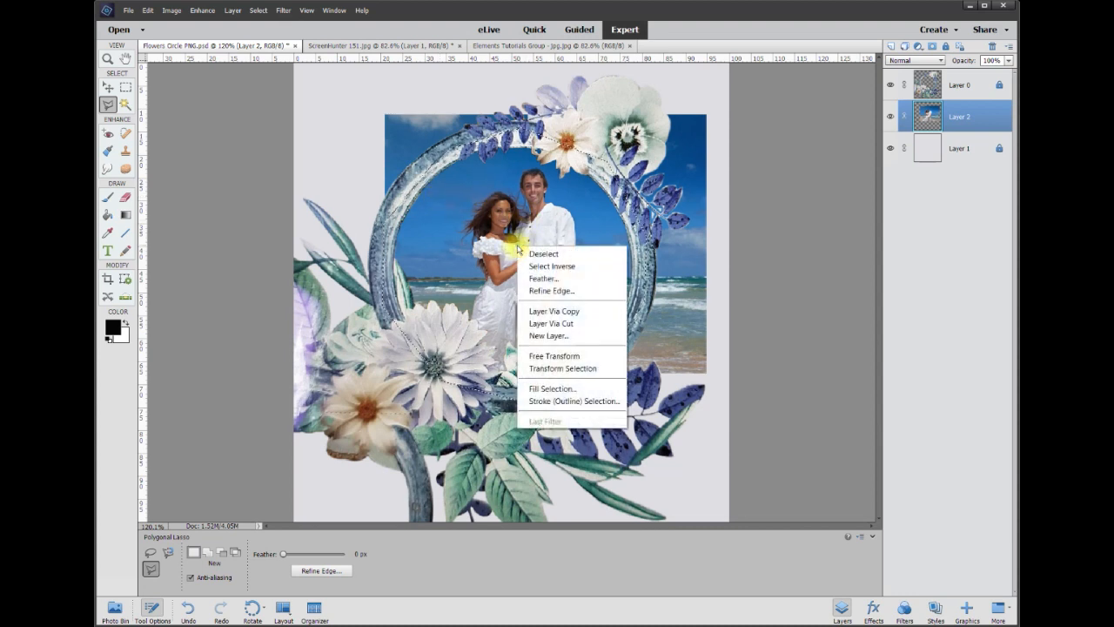
{"action": "left_click", "coordinate": [560, 267]}
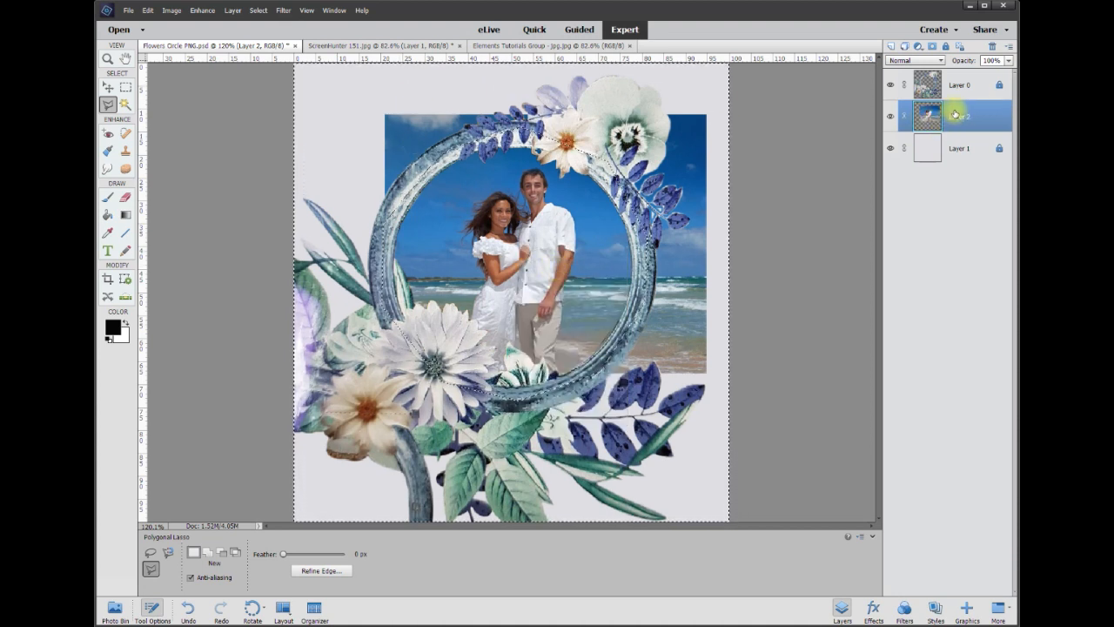
{"action": "key", "text": "Delete"}
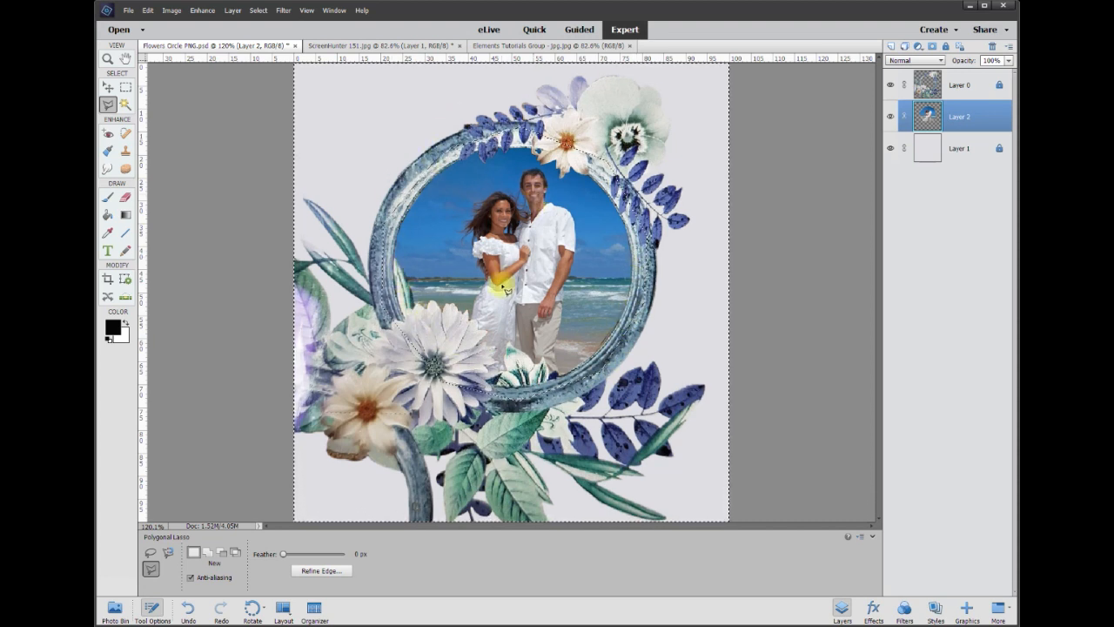
{"action": "key", "text": "ctrl+d"}
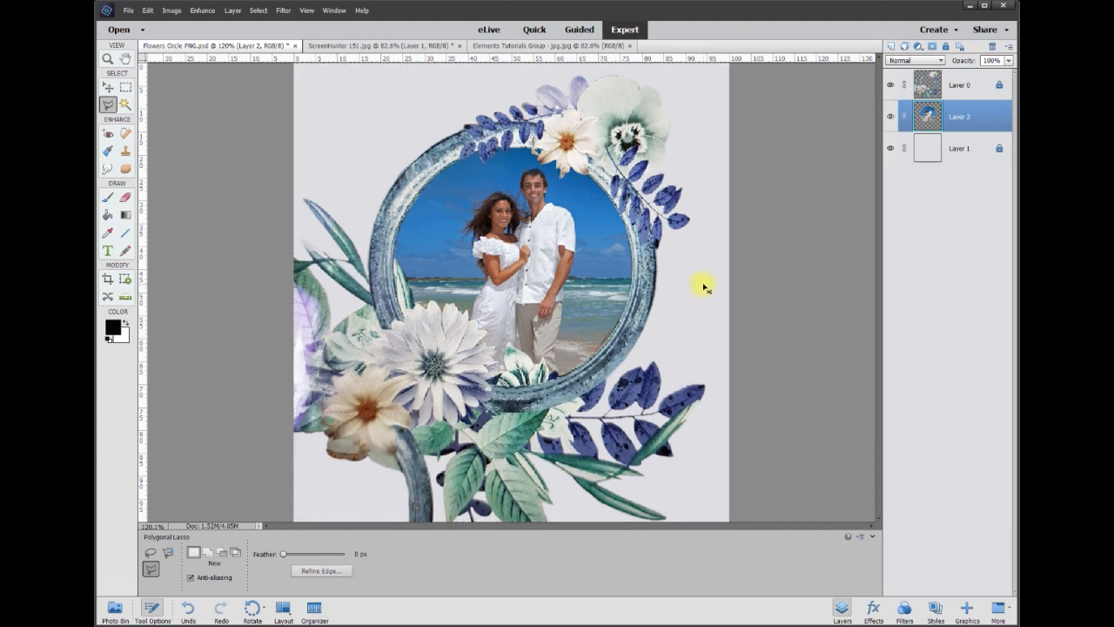
Inspect the trimmed couple photo by temporarily hiding the flower frame on Layer 0 and toggling Layer 2, with both layers shown again.
{"action": "left_click", "coordinate": [108, 87]}
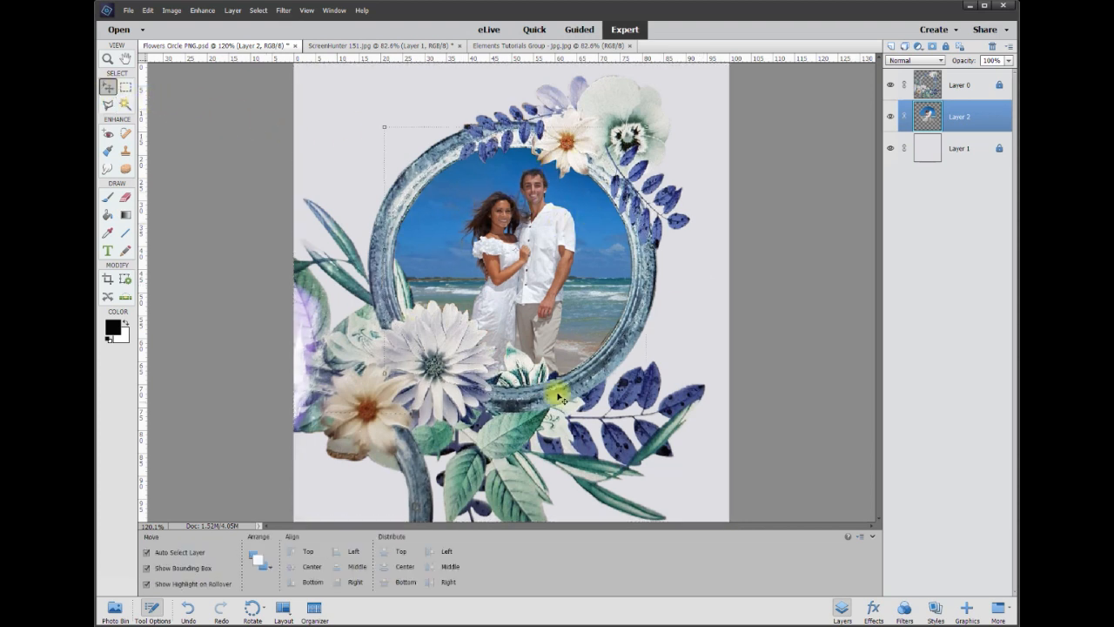
{"action": "left_click", "coordinate": [890, 85]}
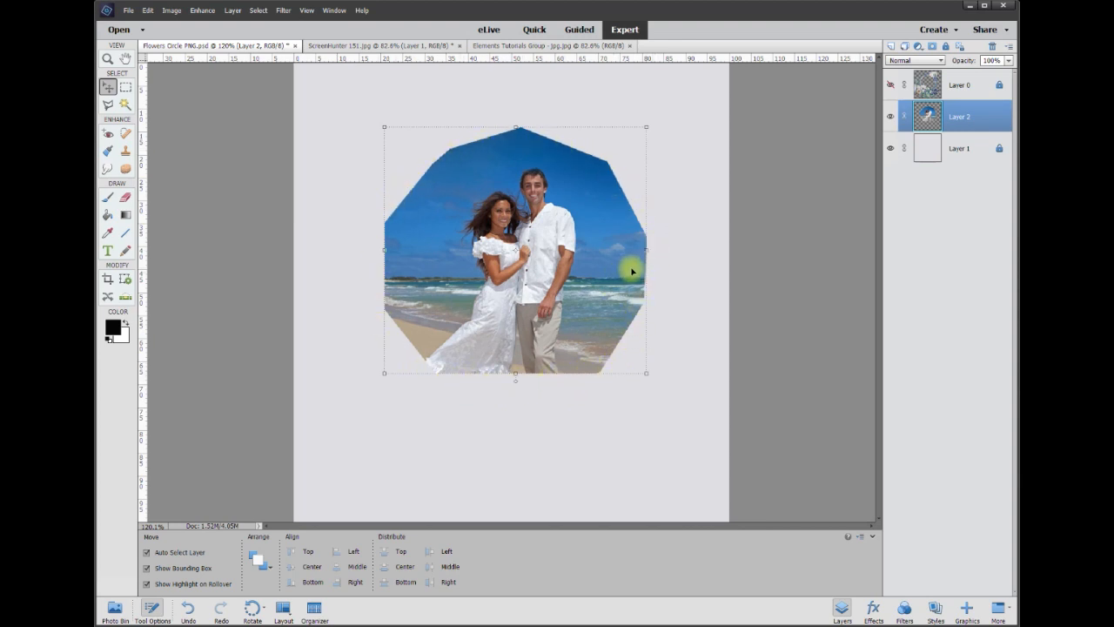
{"action": "left_click", "coordinate": [890, 116]}
{"action": "left_click", "coordinate": [891, 116]}
{"action": "left_click", "coordinate": [893, 117]}
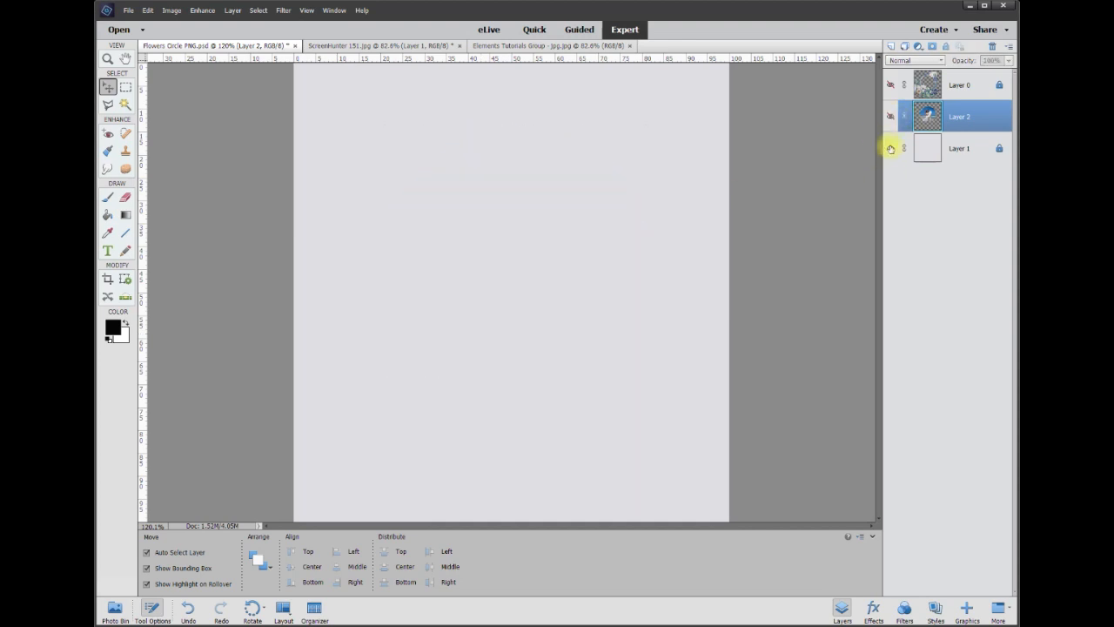
{"action": "left_click", "coordinate": [893, 116]}
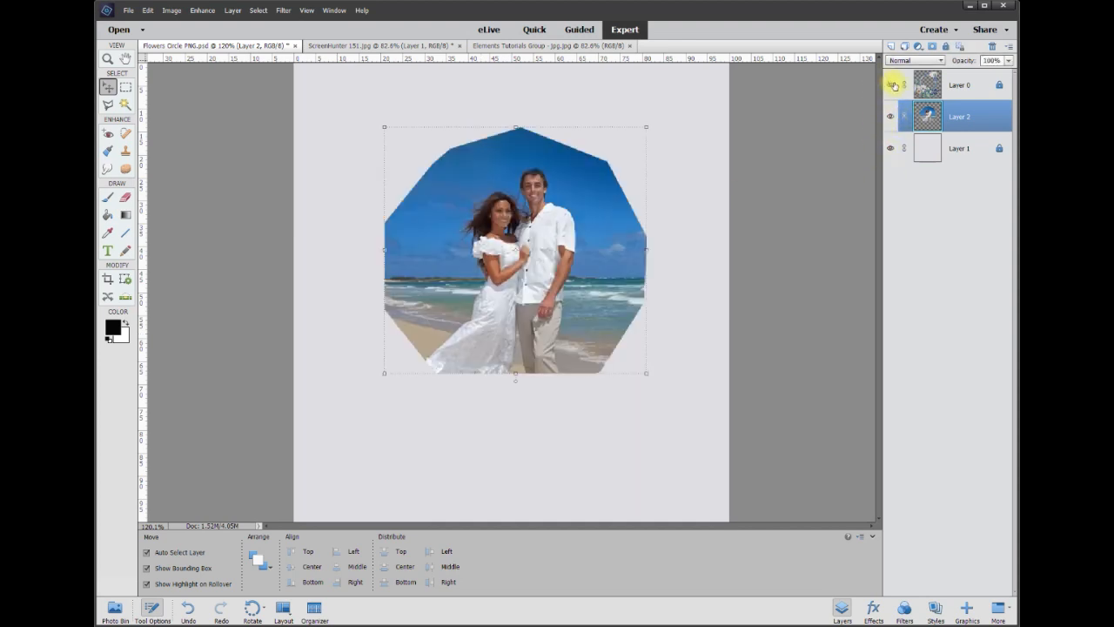
{"action": "left_click", "coordinate": [889, 85]}
Deselect Layer 2 and view the whole framed composition without the bounding box.
{"action": "scroll", "coordinate": [507, 277], "scroll_direction": "down", "scroll_amount": 2}
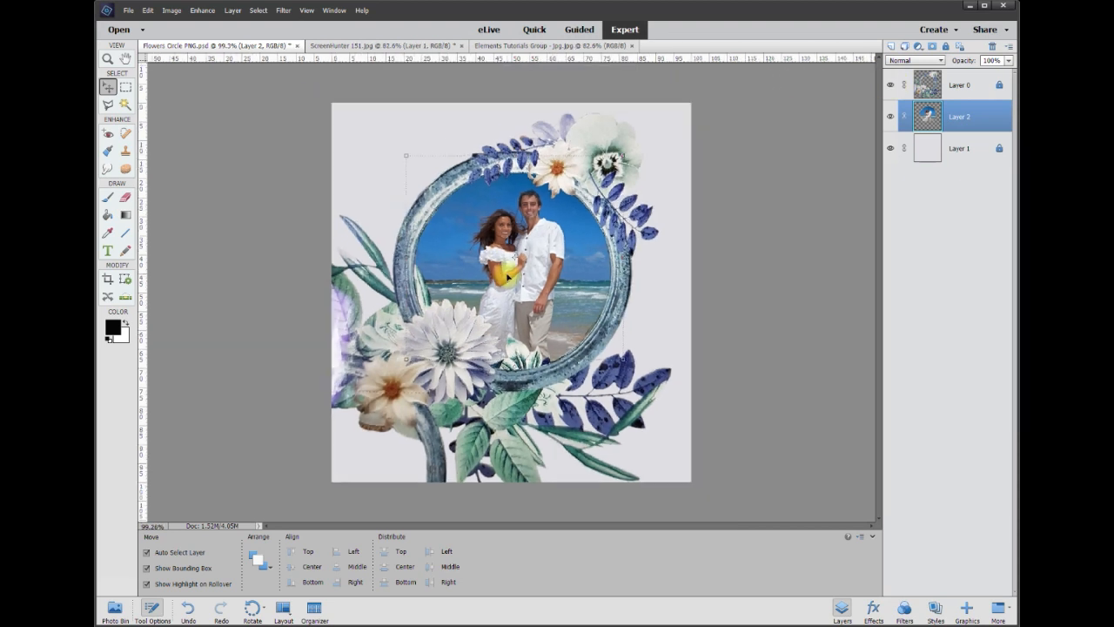
{"action": "left_click", "coordinate": [760, 227]}
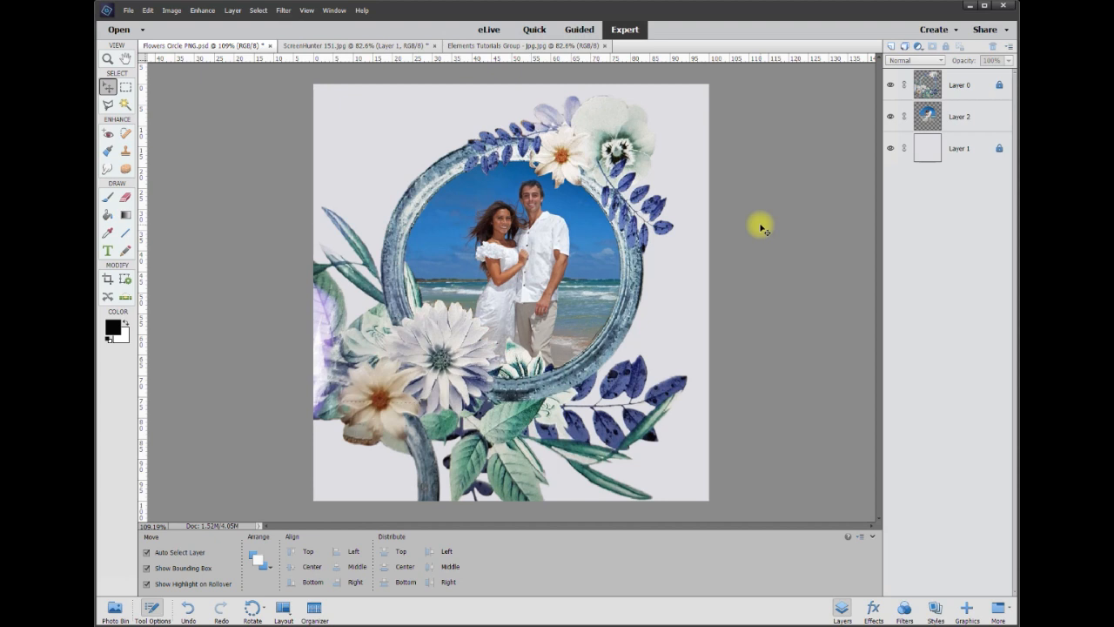
{"action": "left_click", "coordinate": [984, 7]}
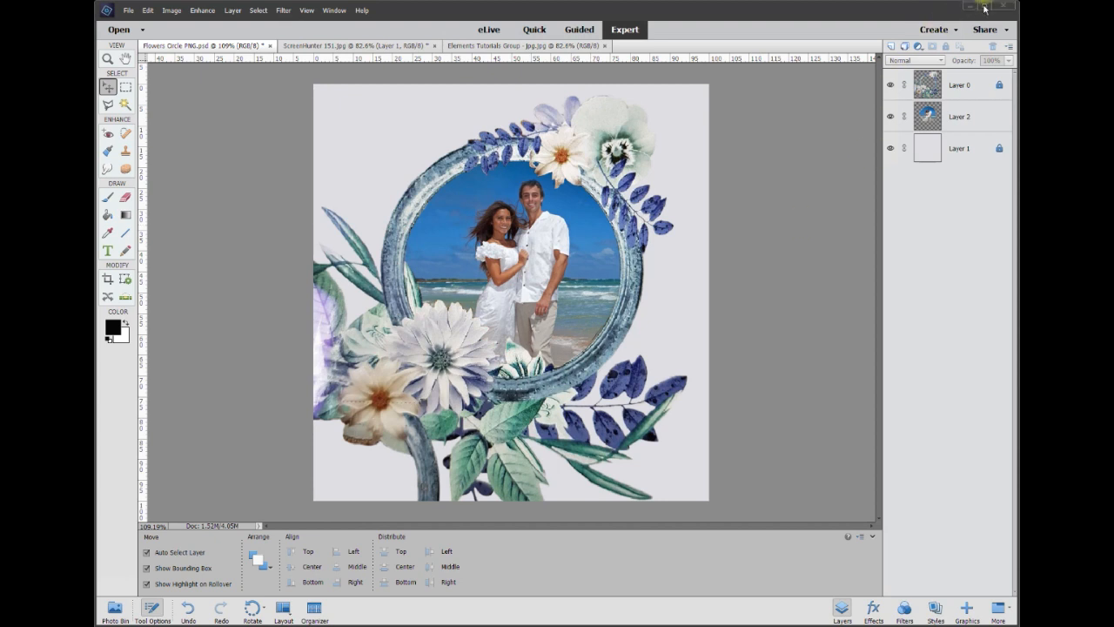